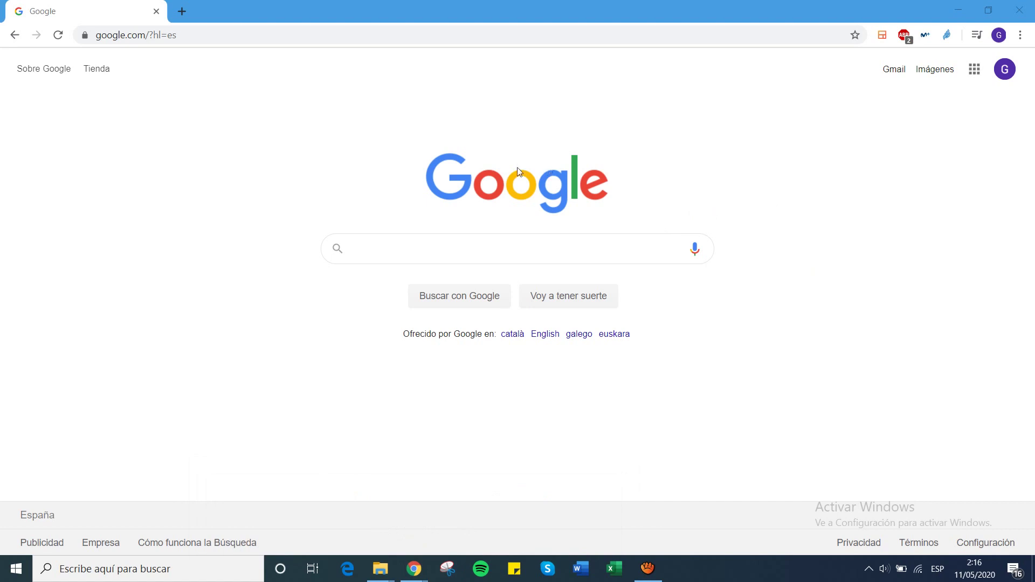
- Search Google for "descargar zoom" and open Zoom's Download Center
click(615, 250)
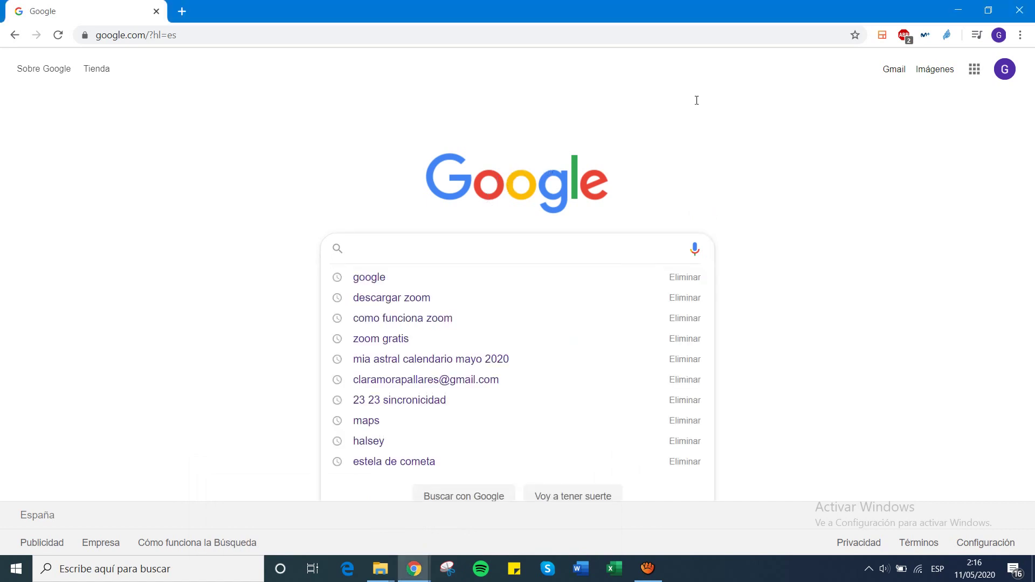
text(descargar zoom)
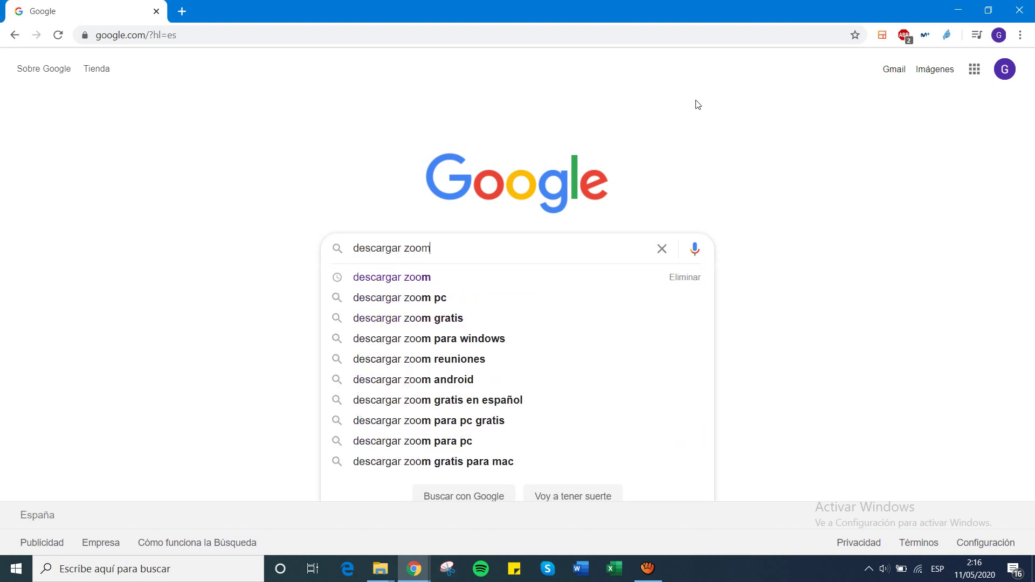
key(Return)
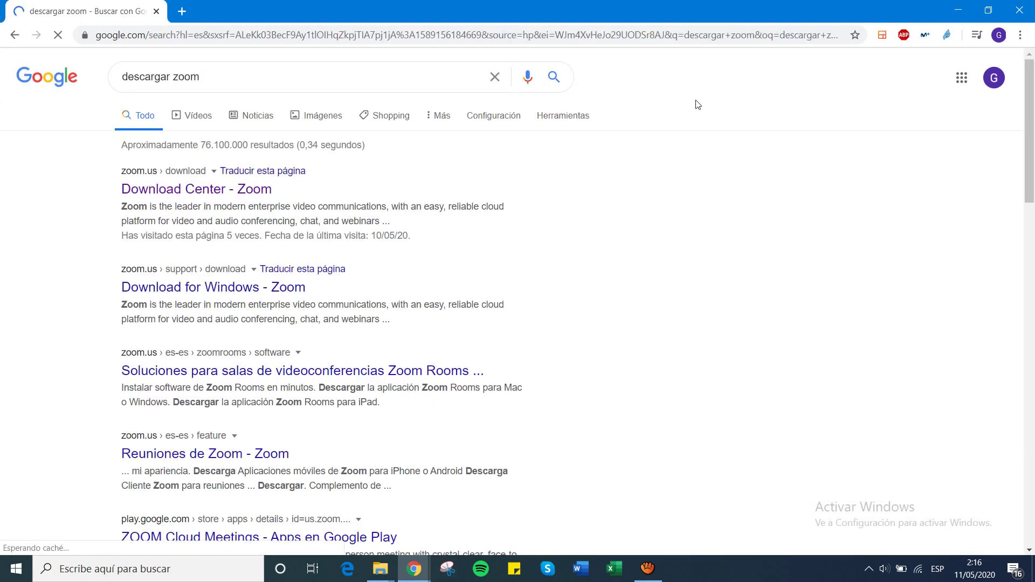
click(202, 158)
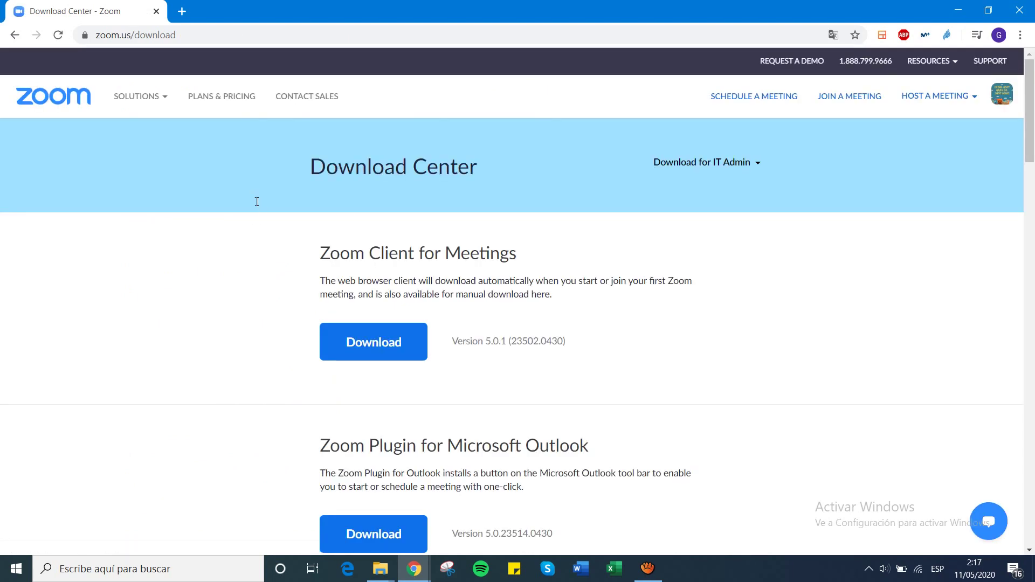
- Download Zoom Client for Meetings and run ZoomInstaller.exe
drag(257, 201, 430, 226)
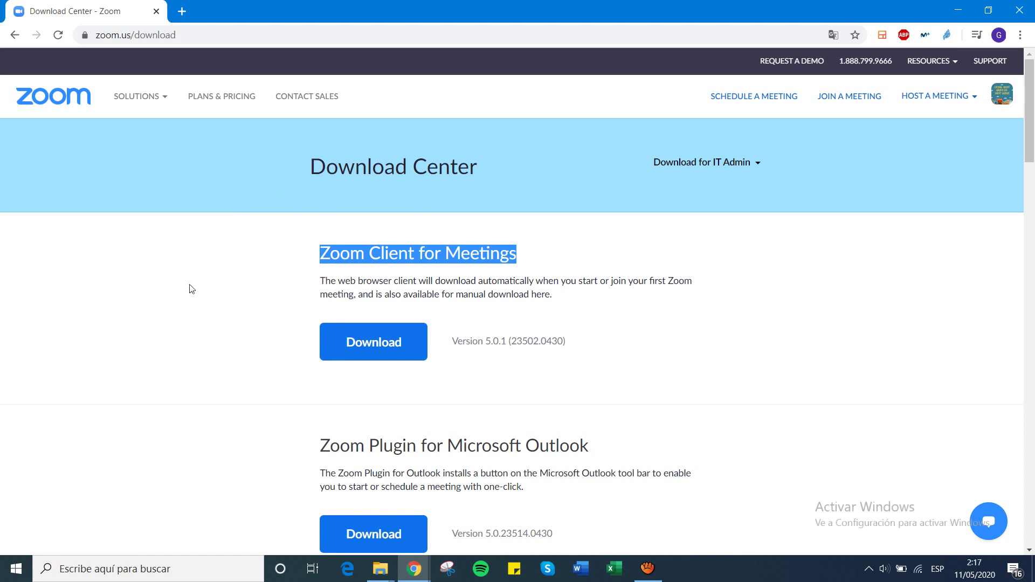
click(311, 283)
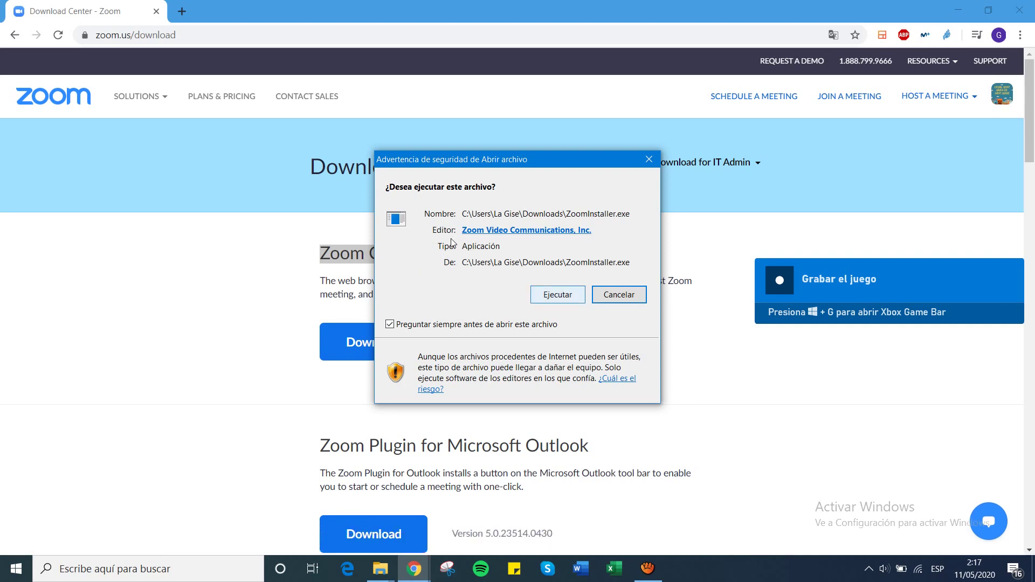
key(Return)
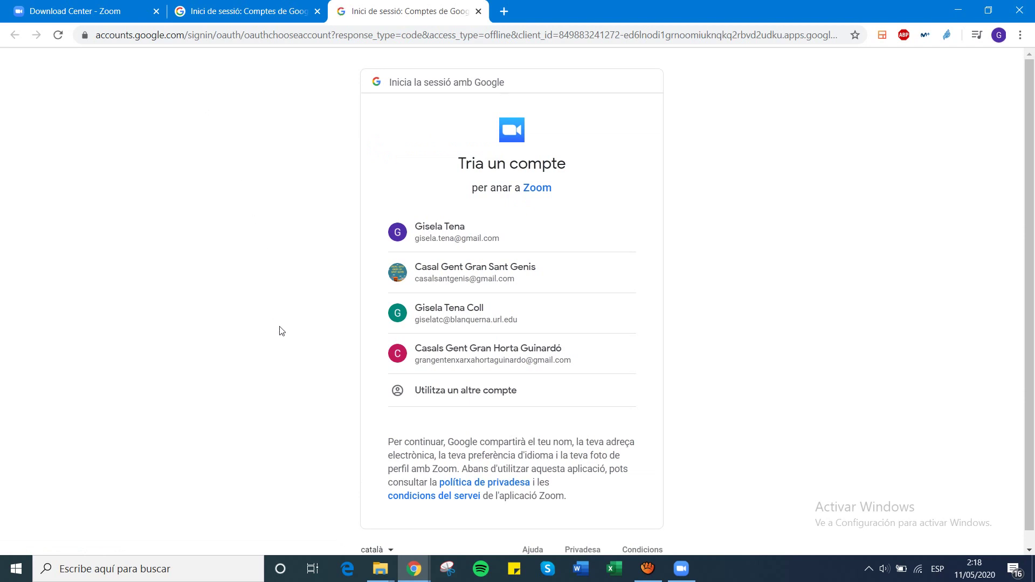
- Sign in to Zoom with an existing Google account and continue in the desktop client
click(388, 226)
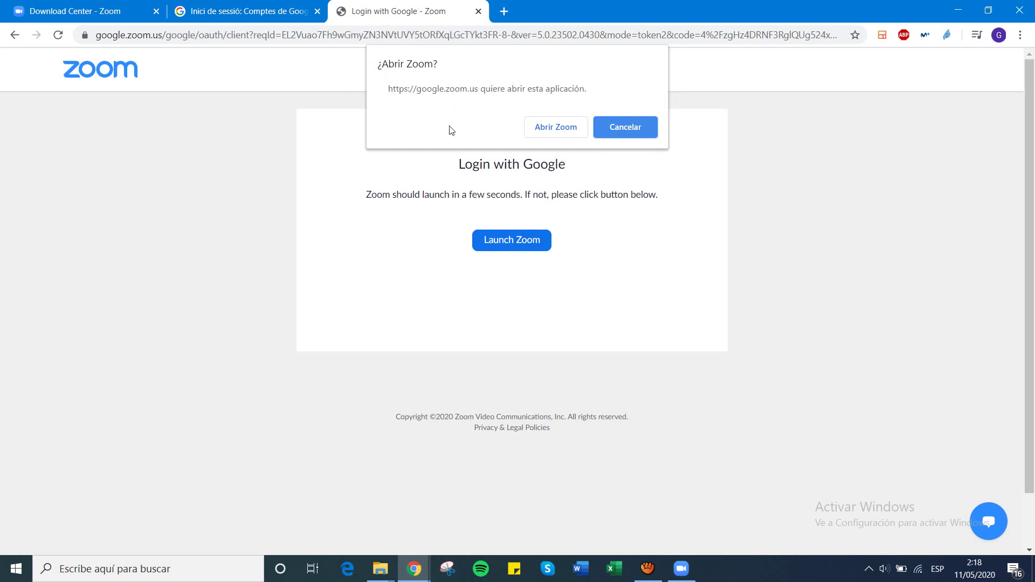
key(Escape)
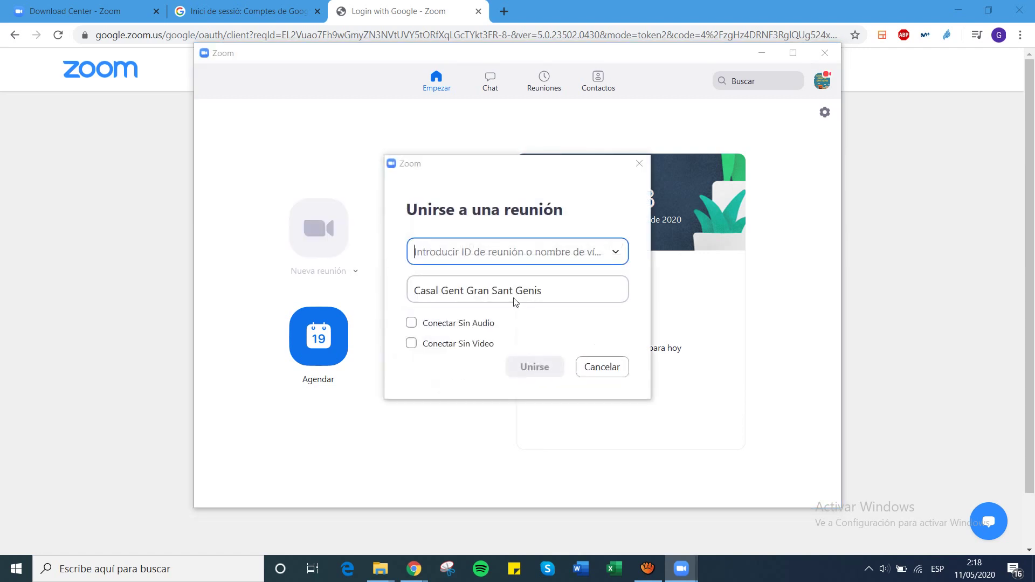
- Examine the display name field and the history of recent meetings in the dialog for joining a meeting
key(Tab)
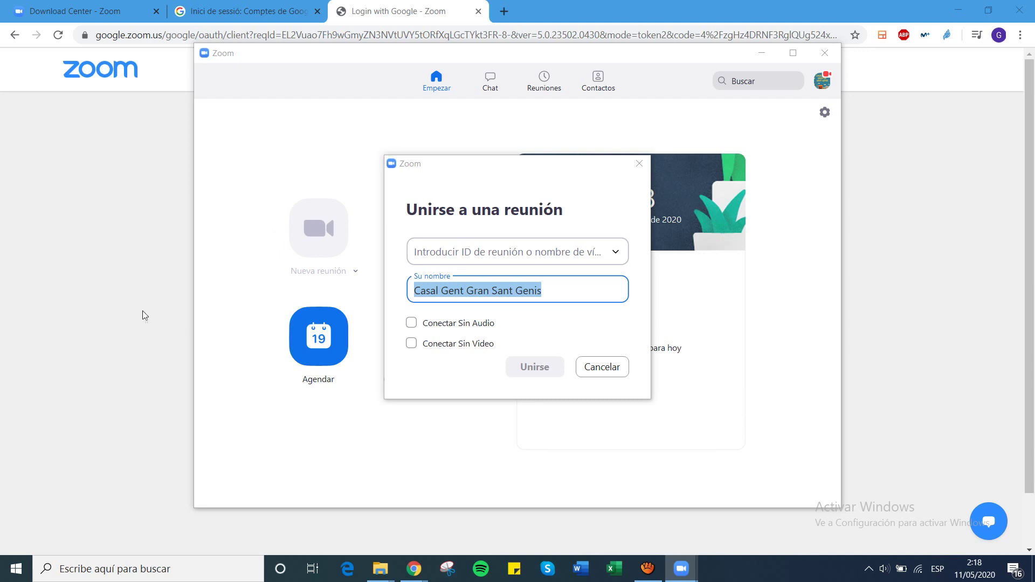
key(shift+Tab)
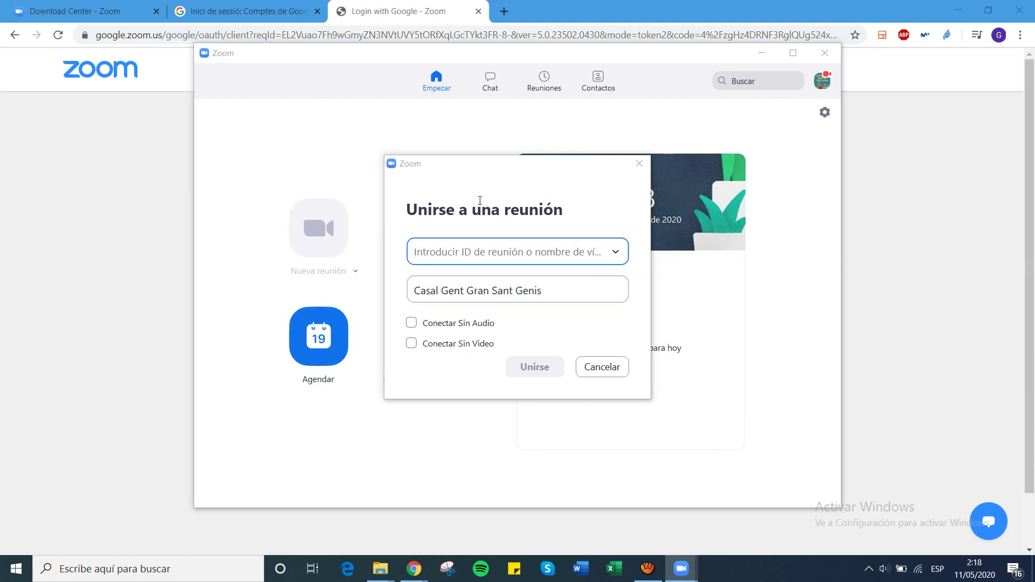
key(Down)
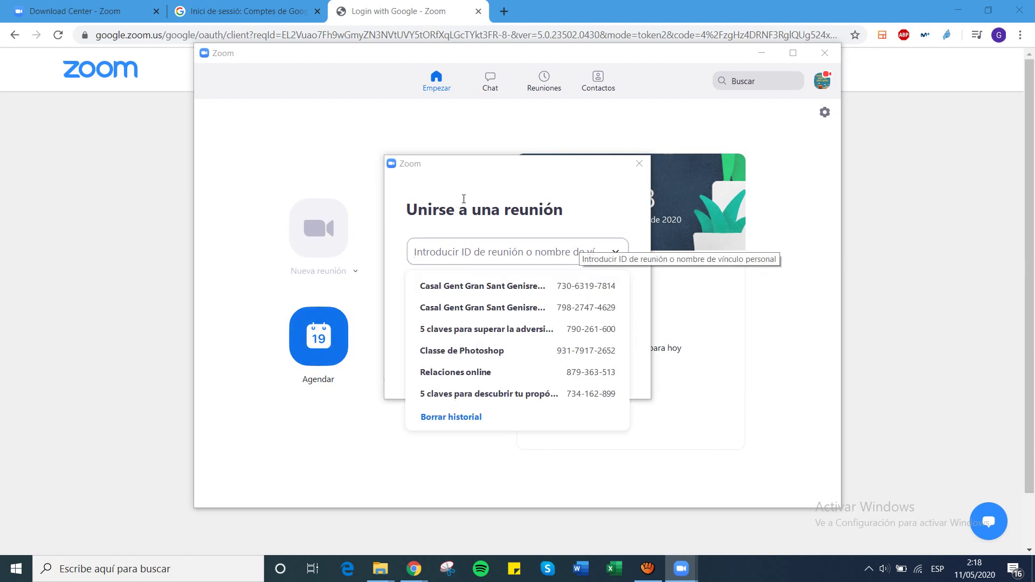
key(Escape)
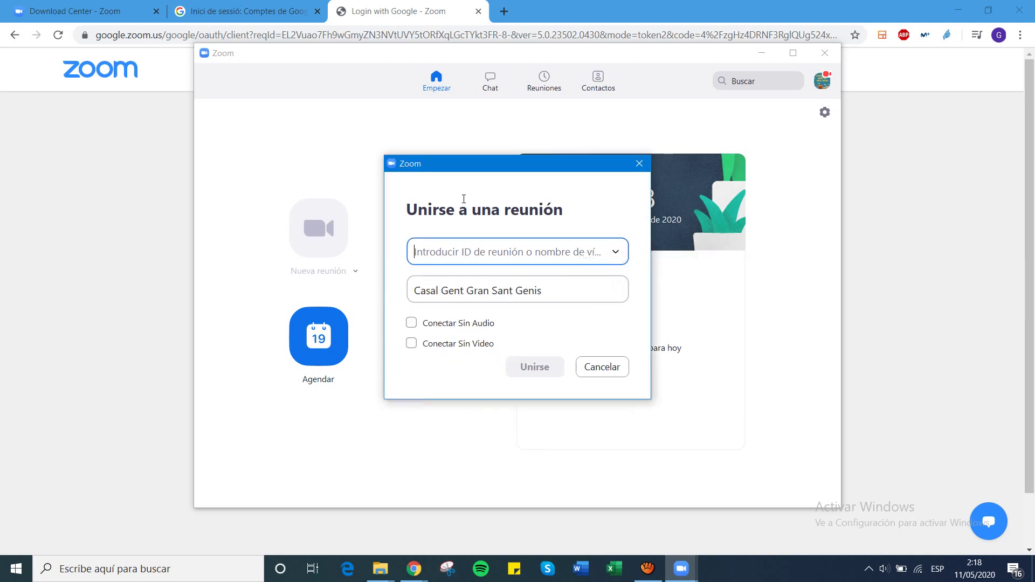
key(Down)
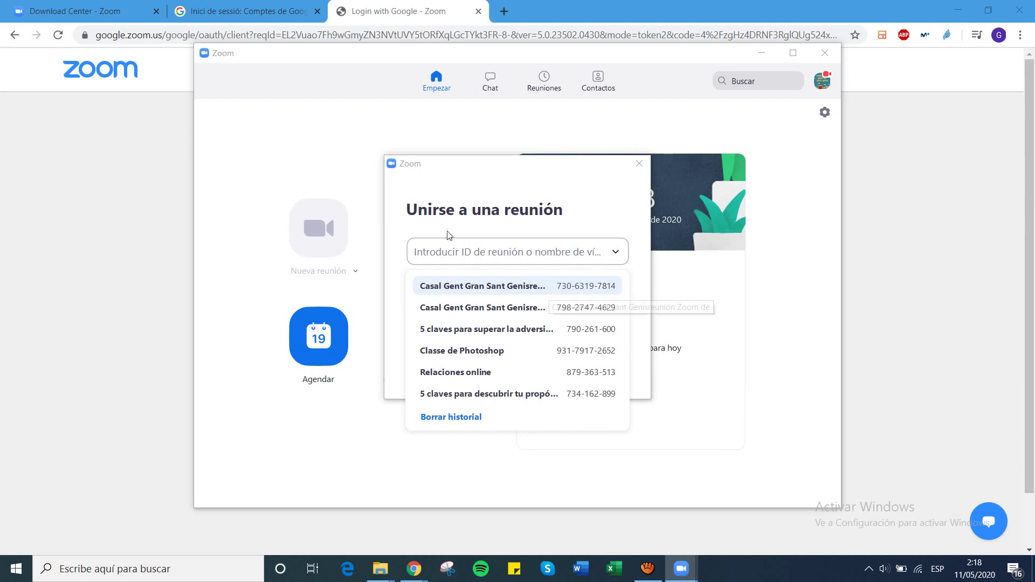
key(Escape)
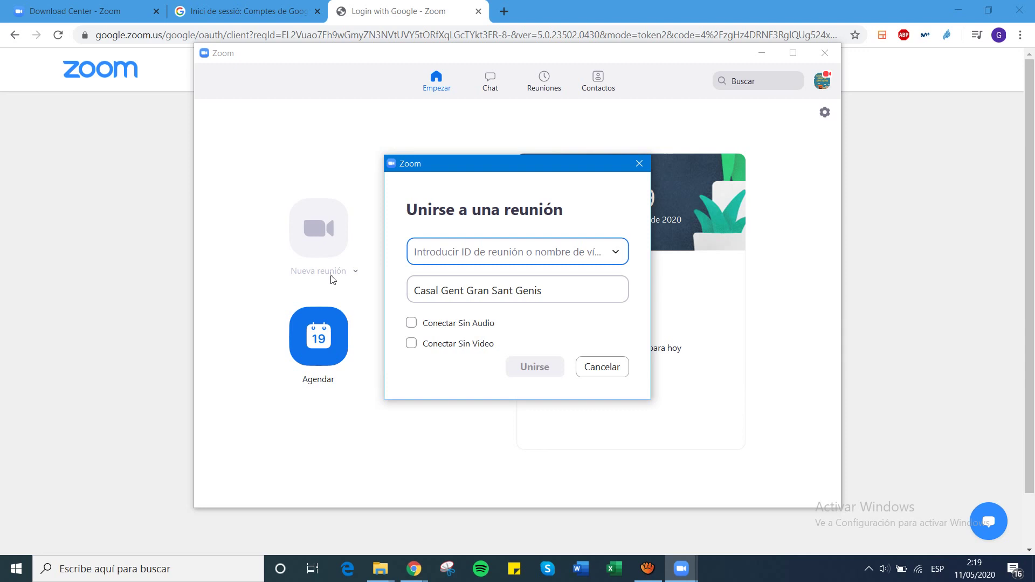
- Try the options for connecting without video and without audio, and cancel joining a meeting
key(Tab)
key(Tab)
key(Tab)
key(space)
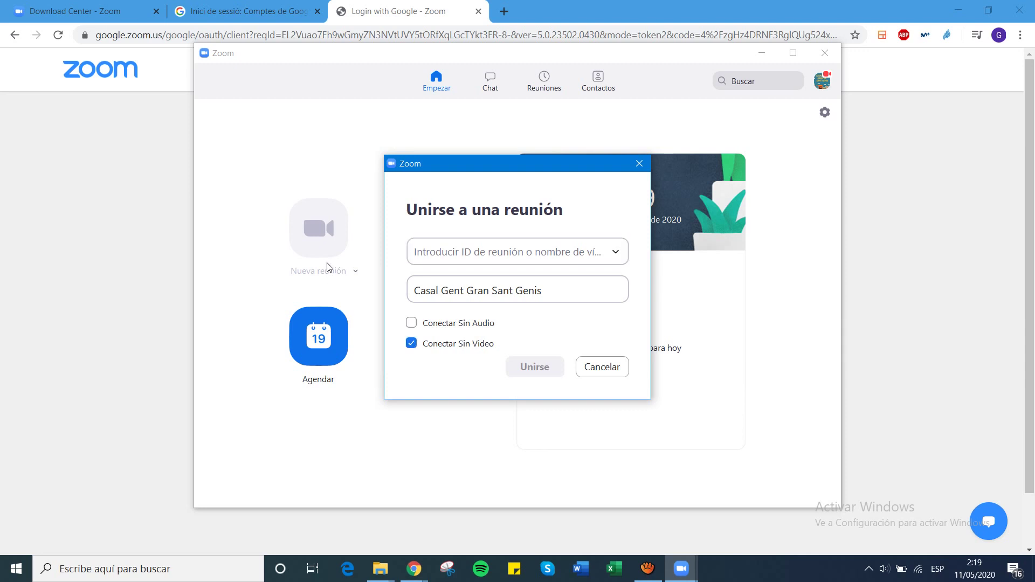
key(shift+Tab)
key(space)
key(space)
key(Tab)
key(space)
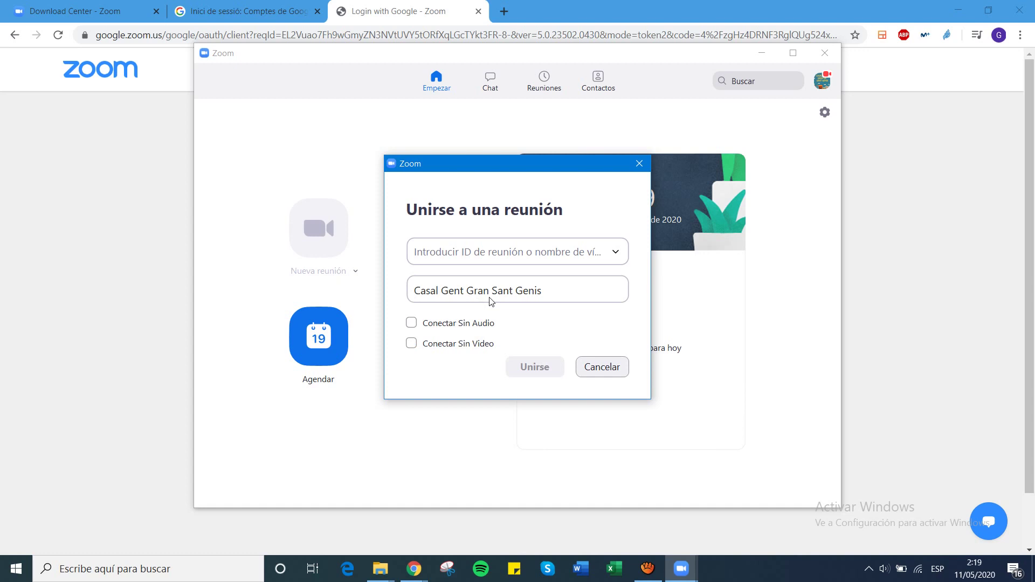
key(Escape)
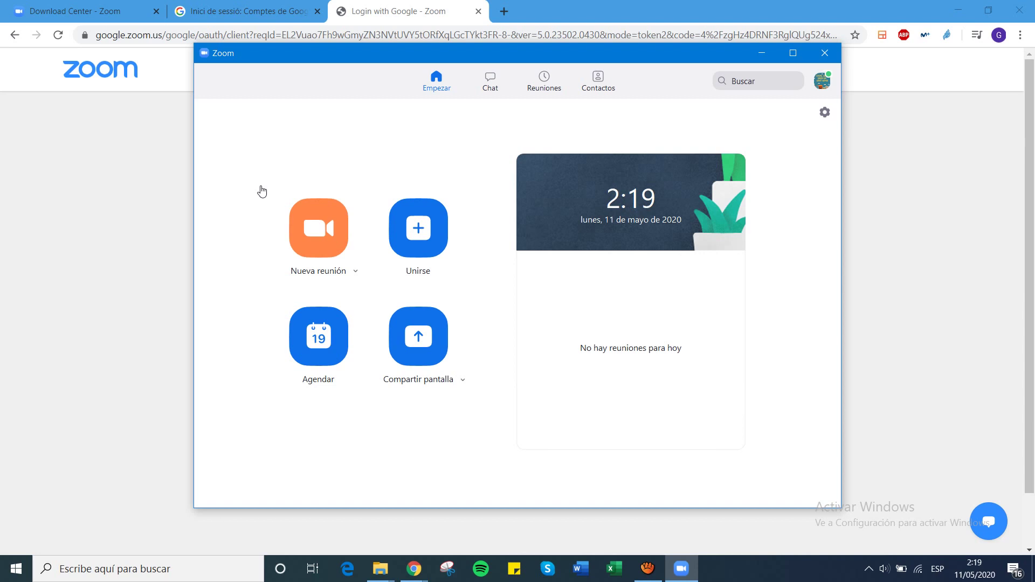
- Start a new meeting and join it with computer audio
click(262, 191)
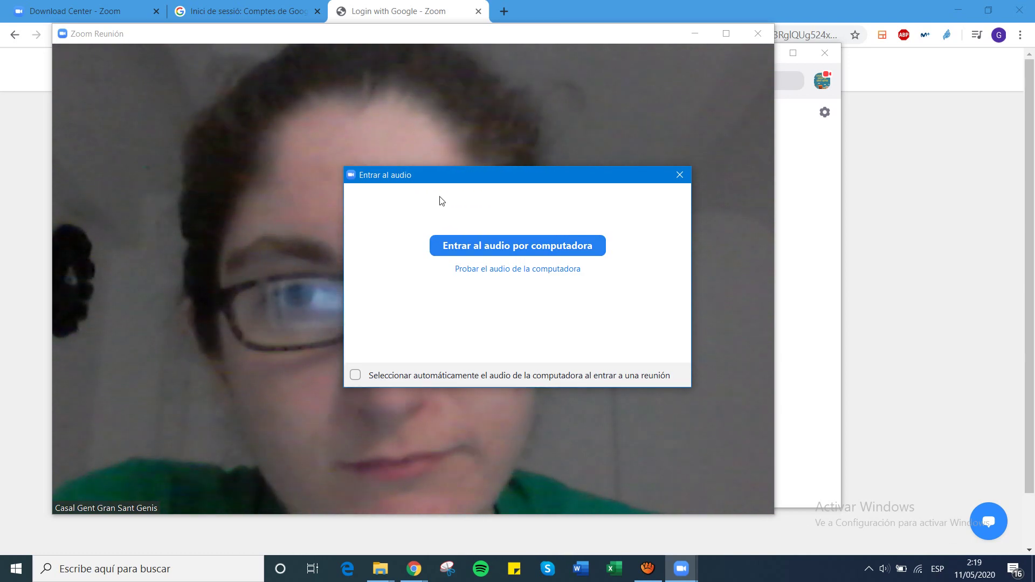
key(Return)
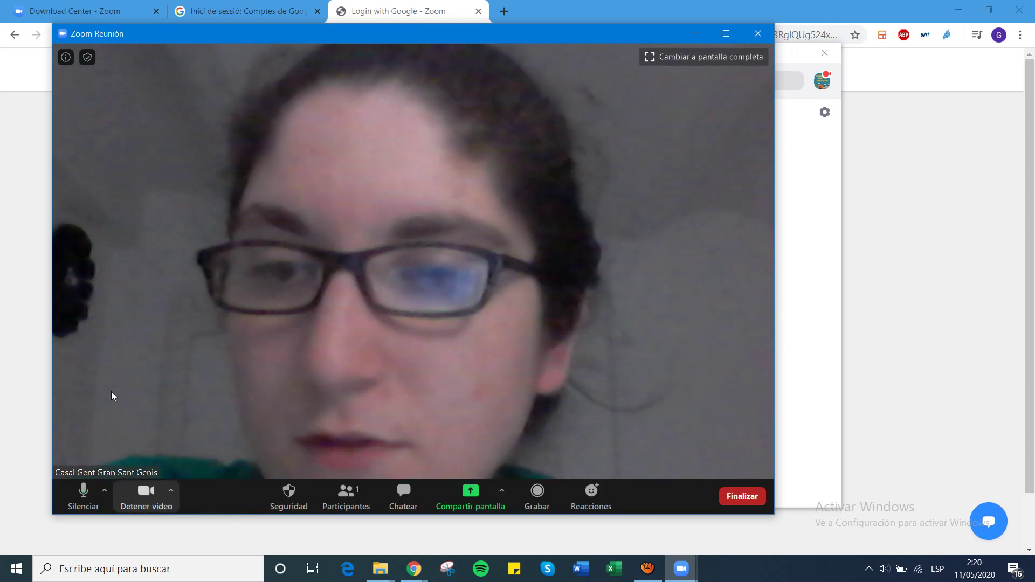
- Stop the camera video and mute the microphone in the meeting
key(alt+v)
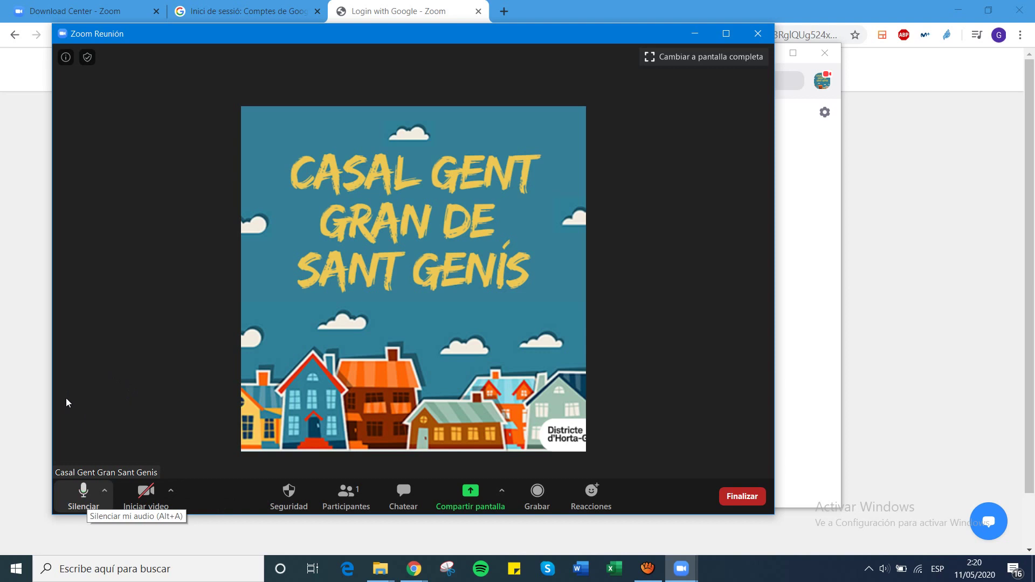
key(alt+a)
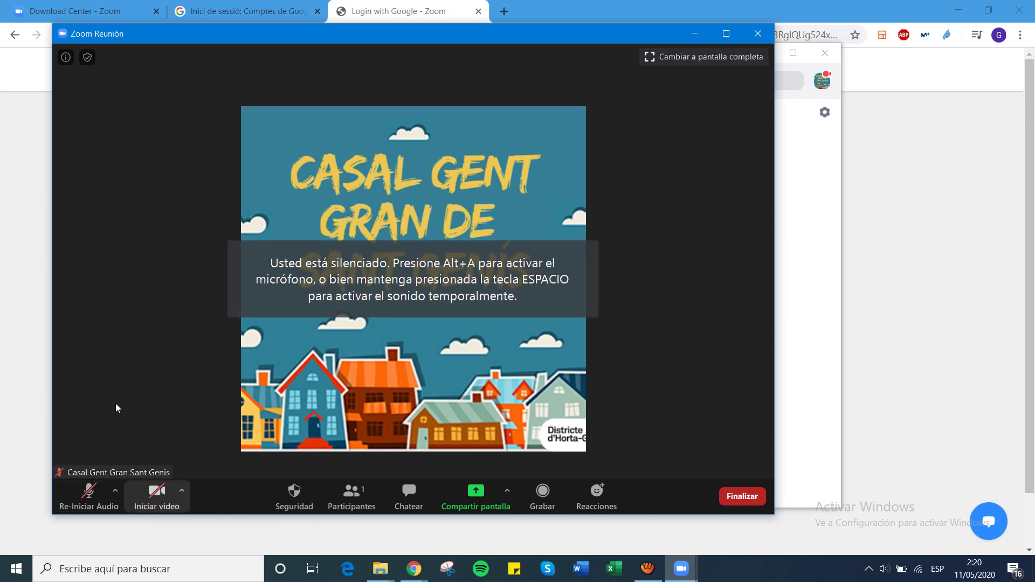
mouse_move(118, 393)
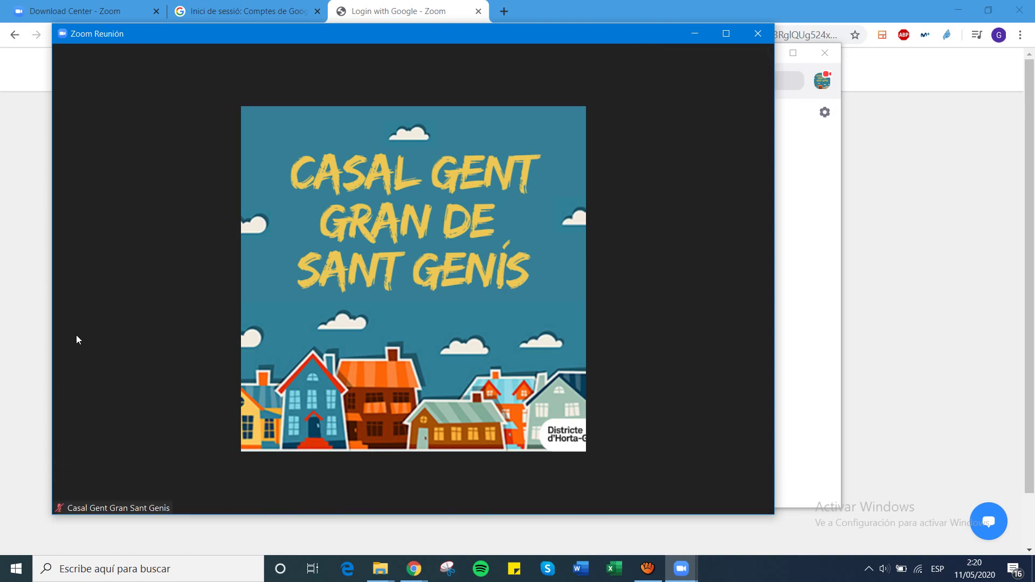
- Send a clapping reaction and a thumbs-up reaction in the meeting
mouse_move(118, 318)
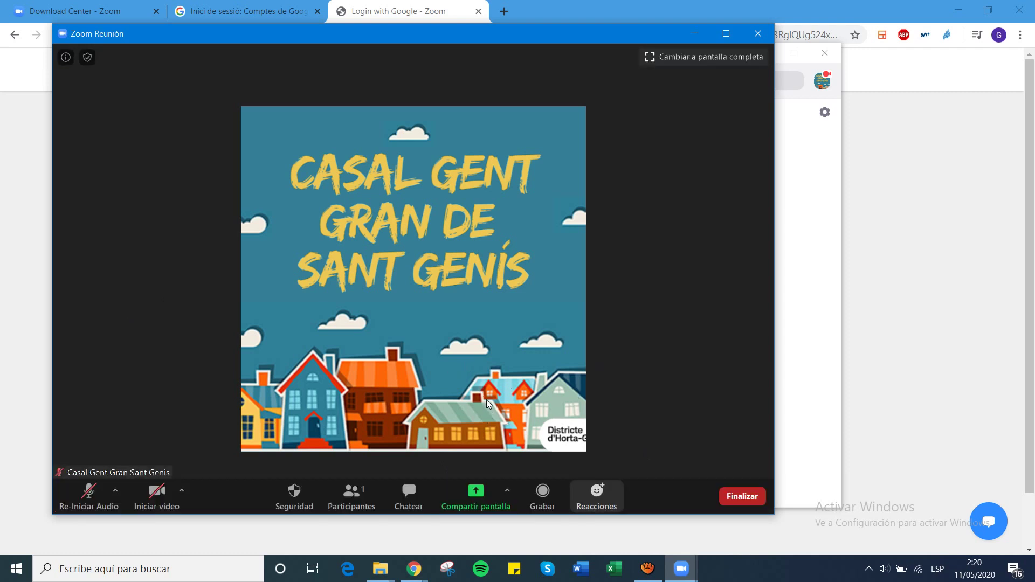
key(Return)
key(Tab)
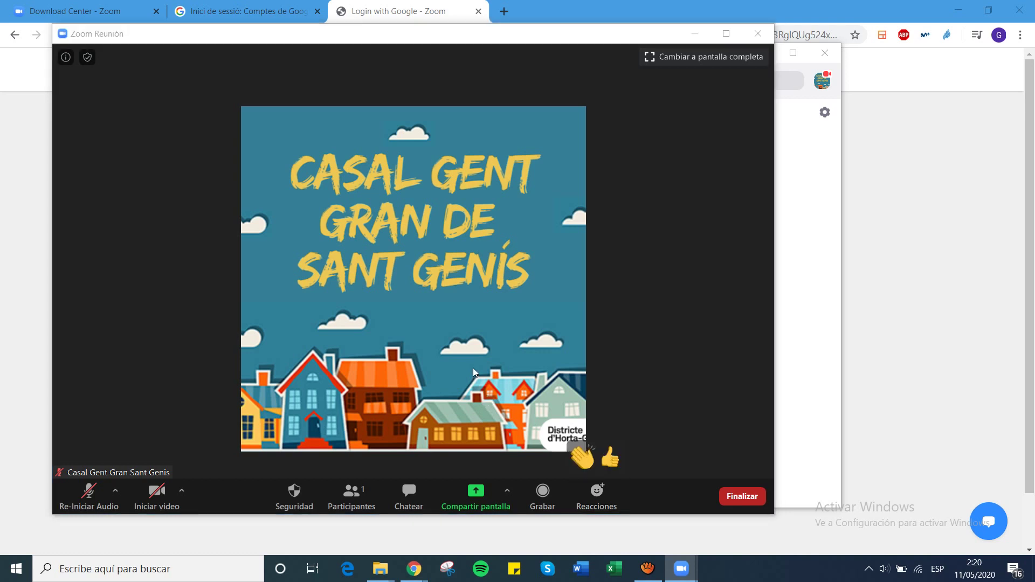
key(Return)
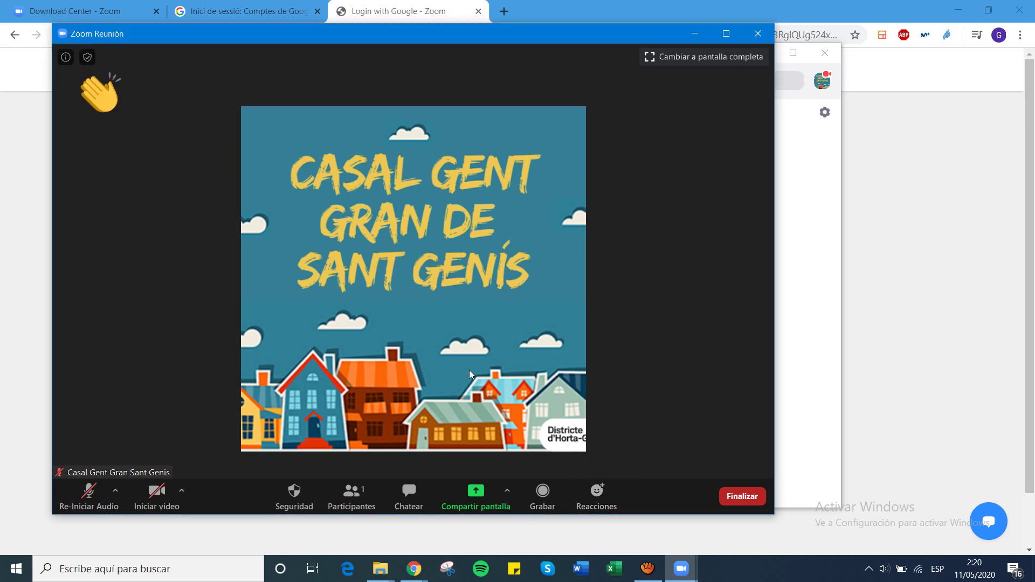
key(Return)
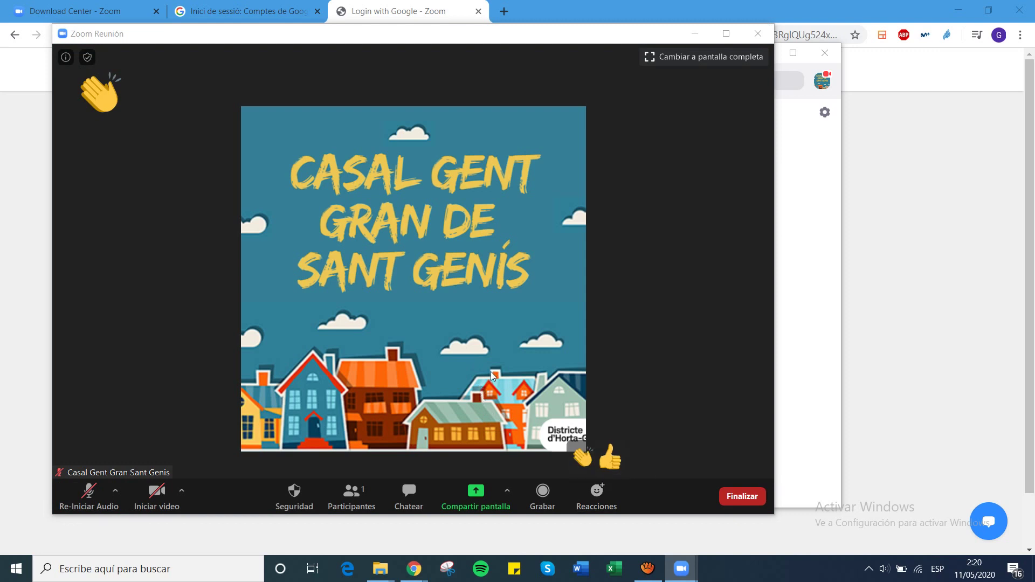
key(Tab)
key(Return)
- Open the meeting's group chat and send the messages "Holaaa" and "Buenas noches" to everyone
key(shift+Tab)
key(shift+Tab)
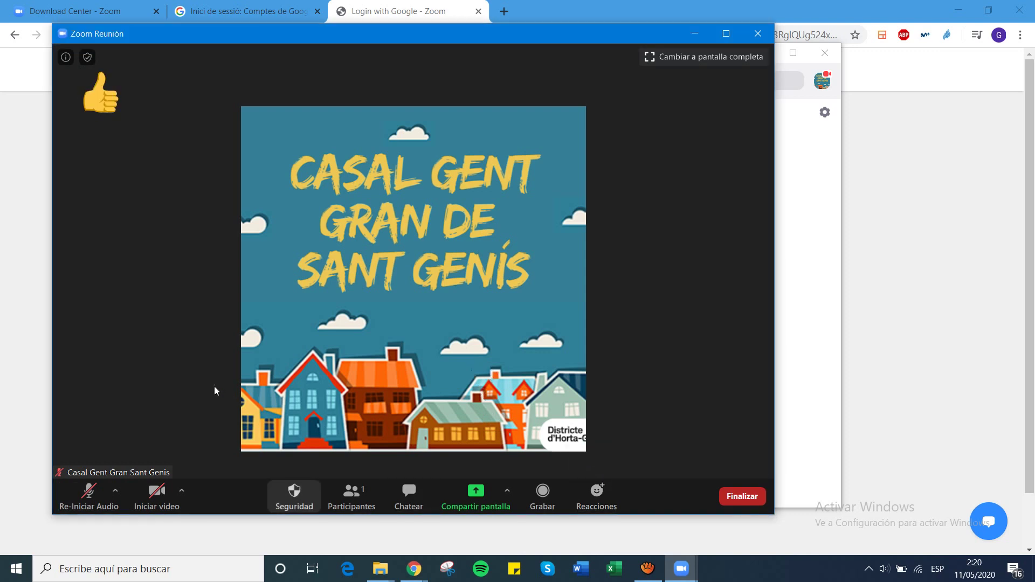
key(Tab)
key(Tab)
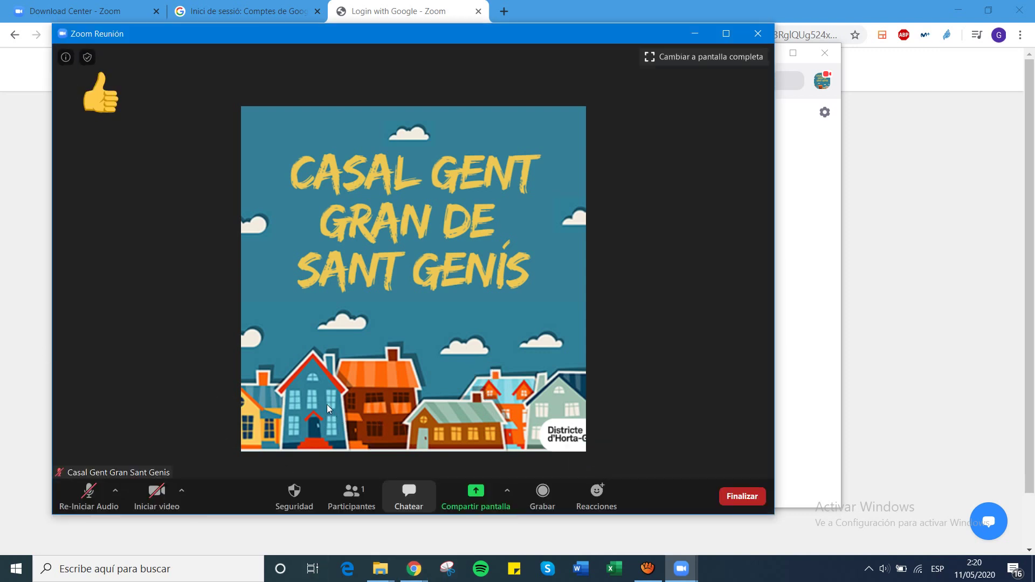
key(shift+Tab)
key(Tab)
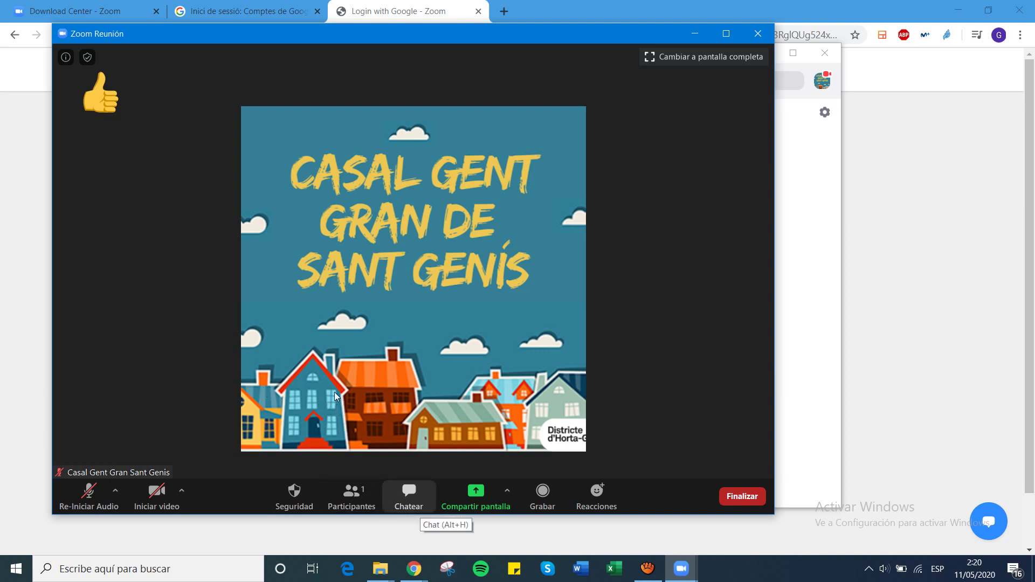
key(Return)
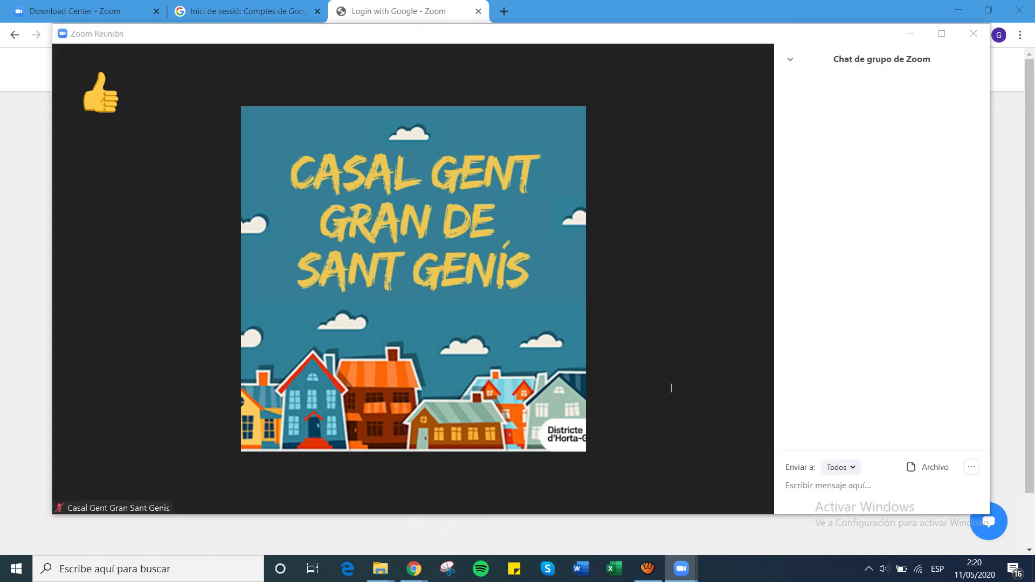
text(Holaaa)
key(Return)
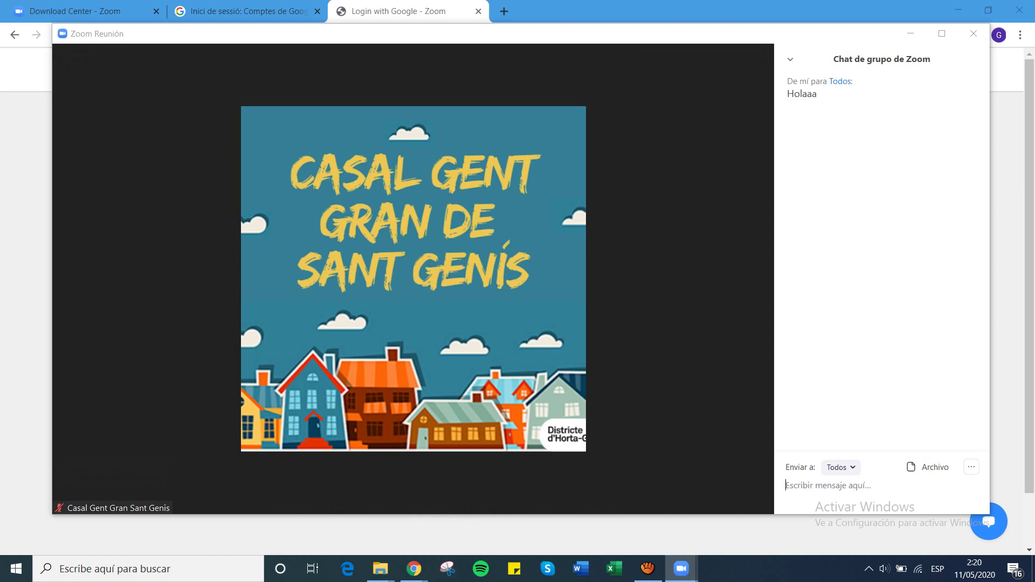
text(Buenas noches)
key(Return)
- Examine the available sources for sharing a file in the chat without choosing one
key(Tab)
key(Return)
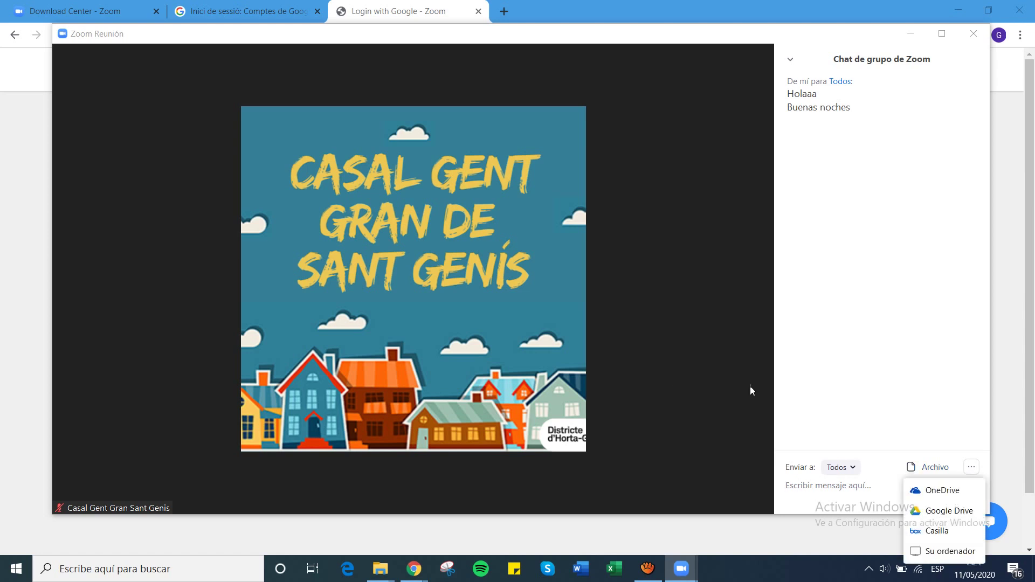
key(Up)
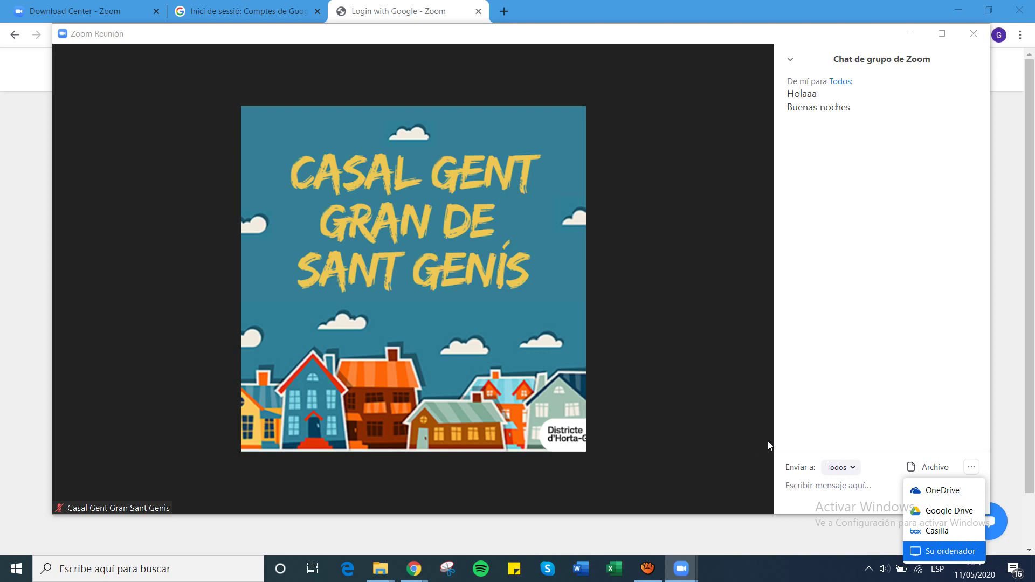
key(Escape)
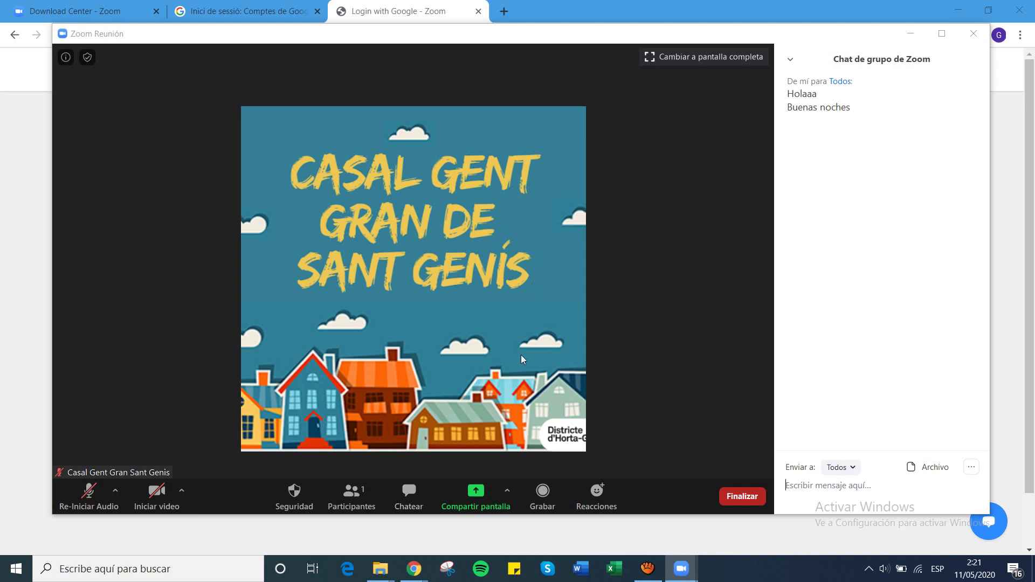
- Exit the meeting and return to the Zoom home screen
click(602, 400)
key(alt+q)
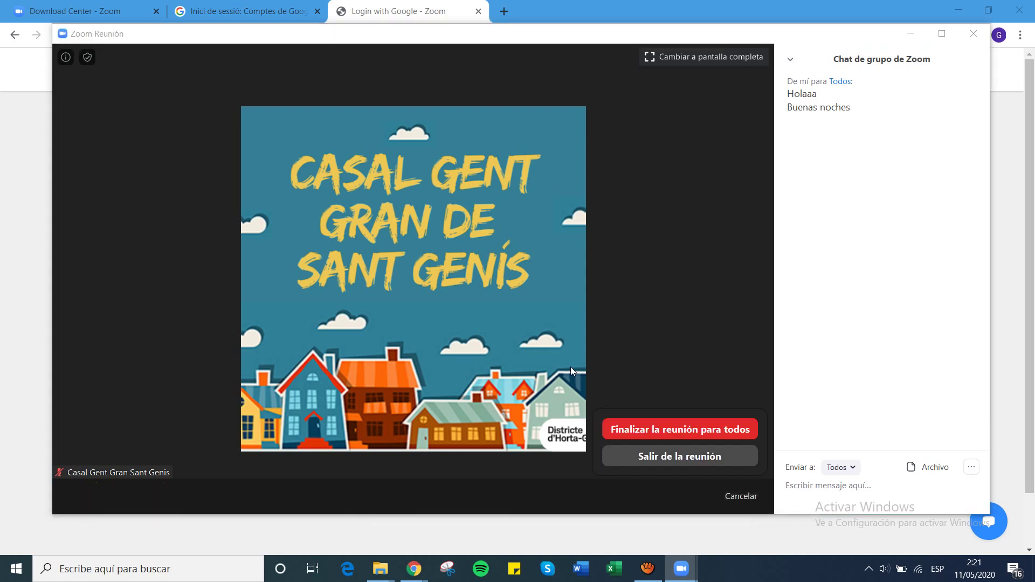
key(Tab)
key(Return)
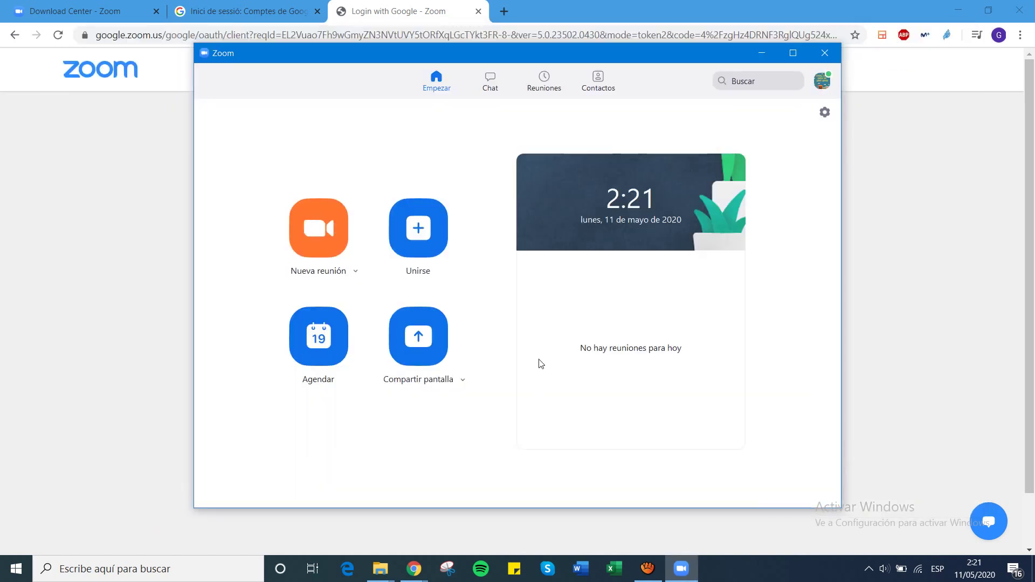